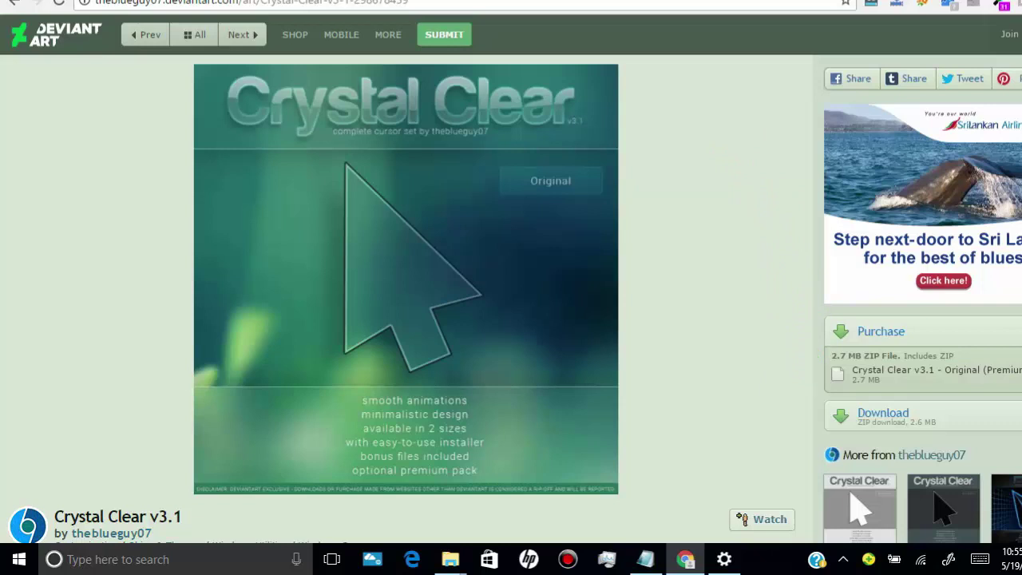
- Download the free Crystal Clear v3.1 cursor set ZIP and show the downloaded file in its folder
{"action": "scroll", "coordinate": [863, 184], "scroll_direction": "down", "scroll_amount": 3}
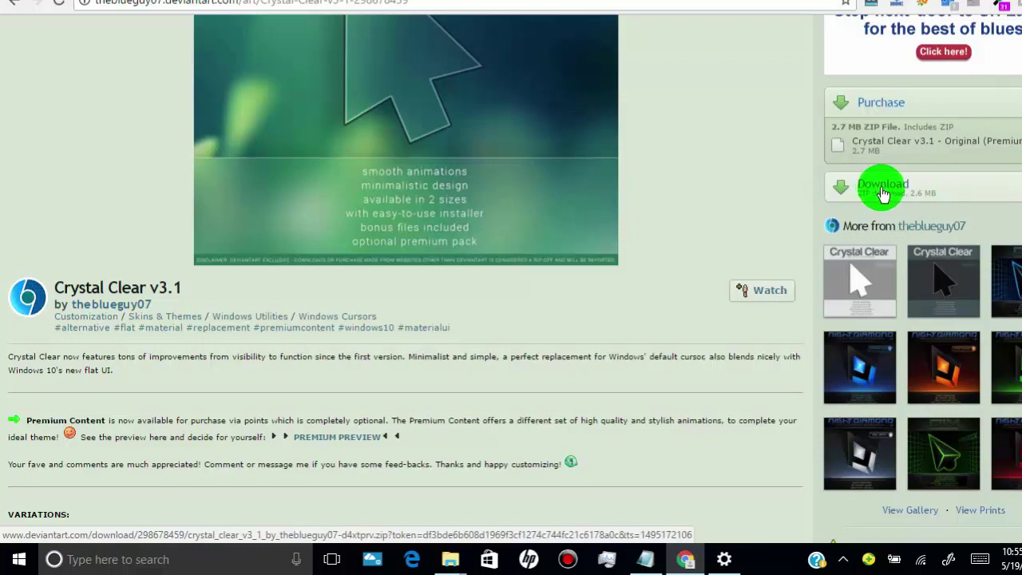
{"action": "left_click", "coordinate": [883, 195]}
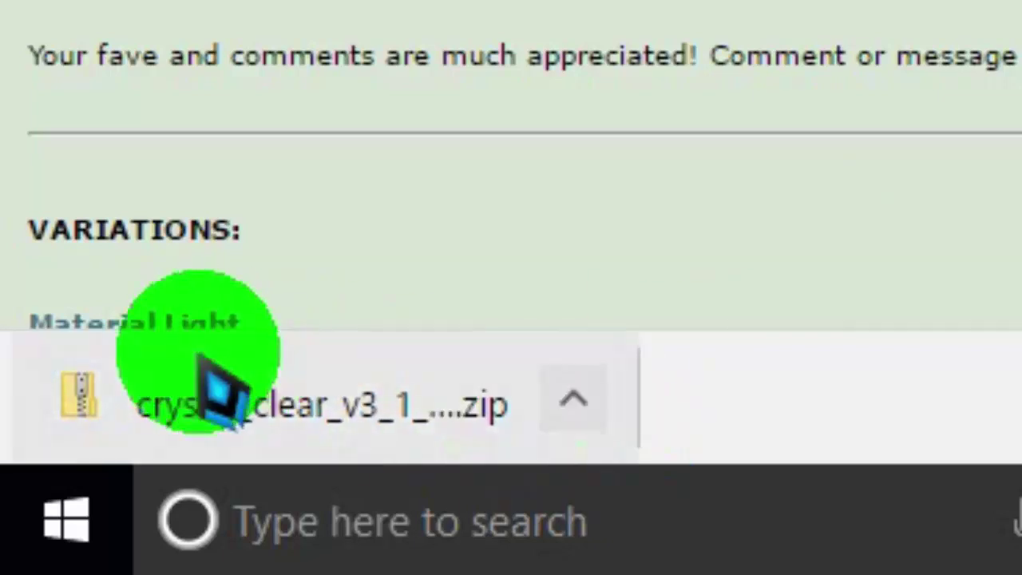
{"action": "left_click", "coordinate": [569, 405]}
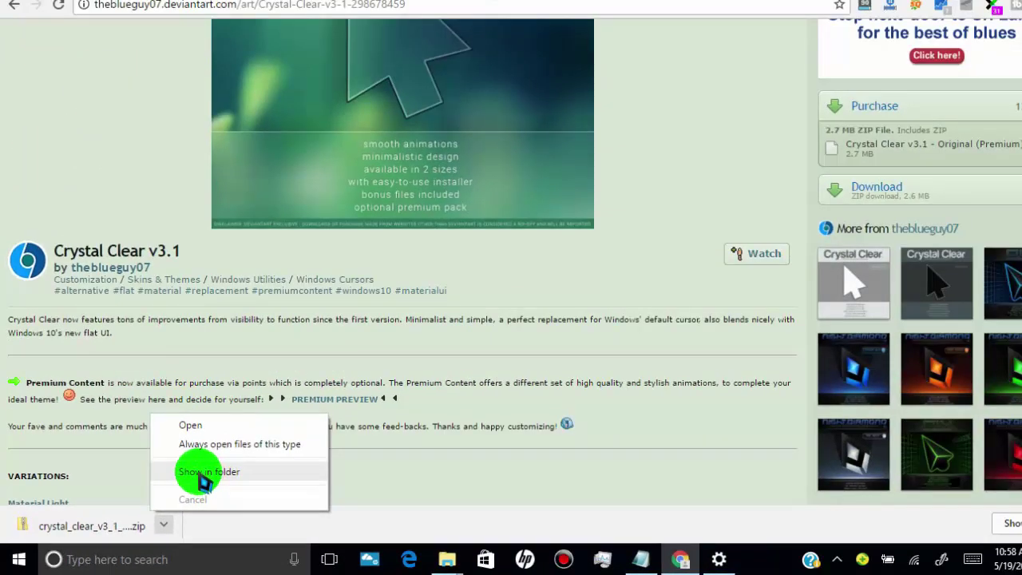
{"action": "left_click", "coordinate": [206, 476]}
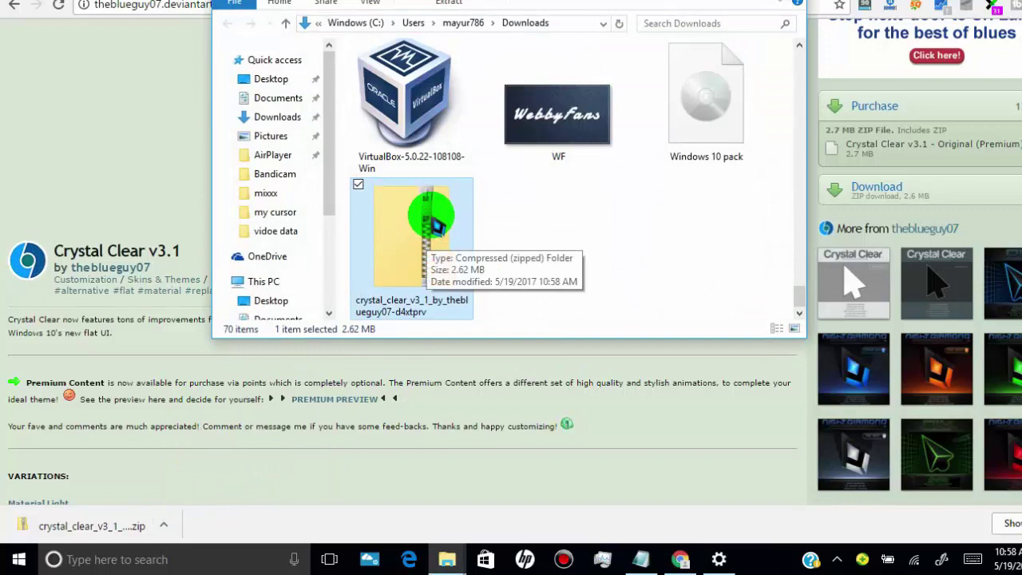
- Extract the downloaded Crystal Clear v3.1 ZIP archive to the suggested folder inside Downloads
{"action": "right_click", "coordinate": [444, 207]}
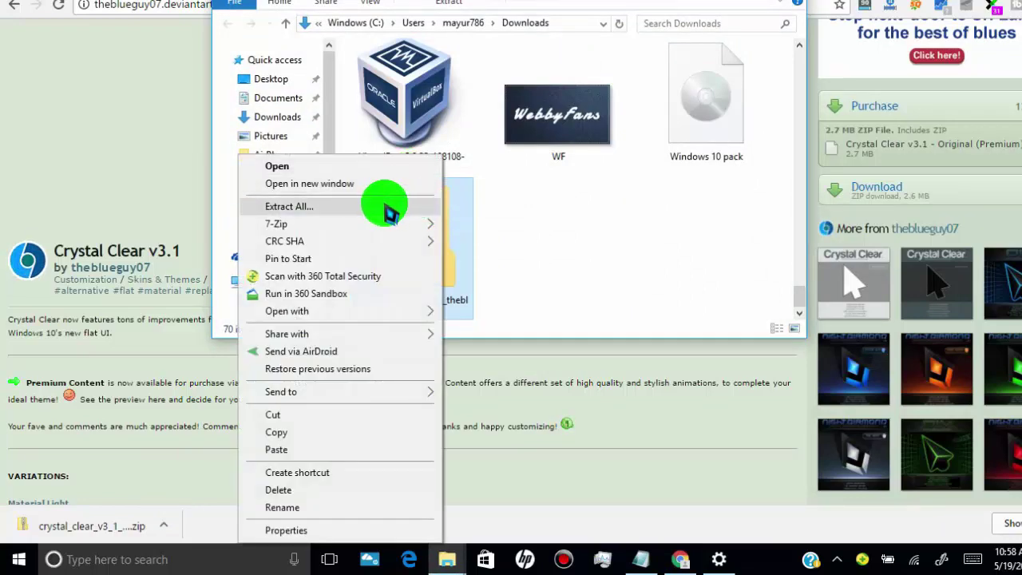
{"action": "left_click", "coordinate": [289, 207]}
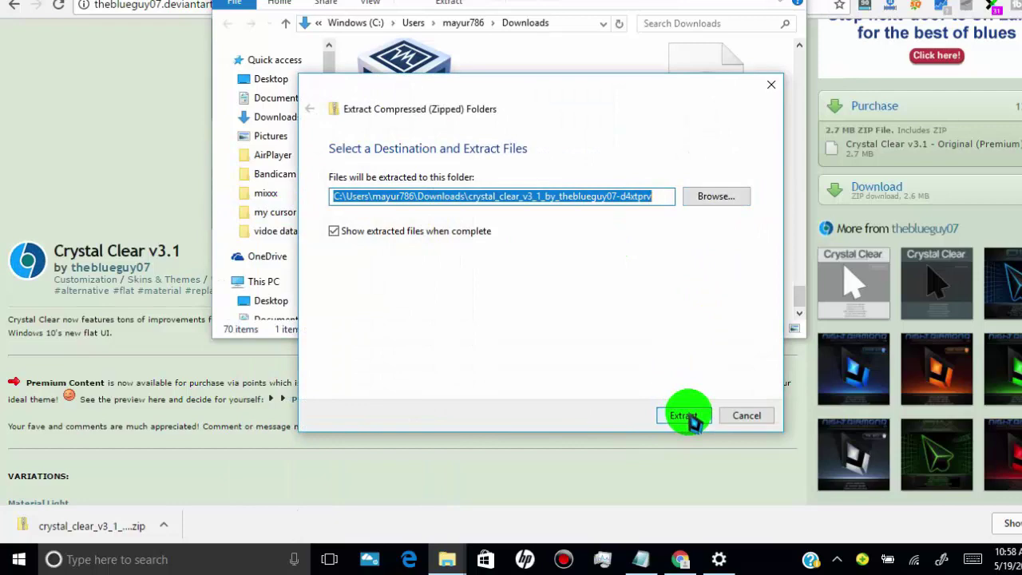
{"action": "left_click", "coordinate": [686, 416]}
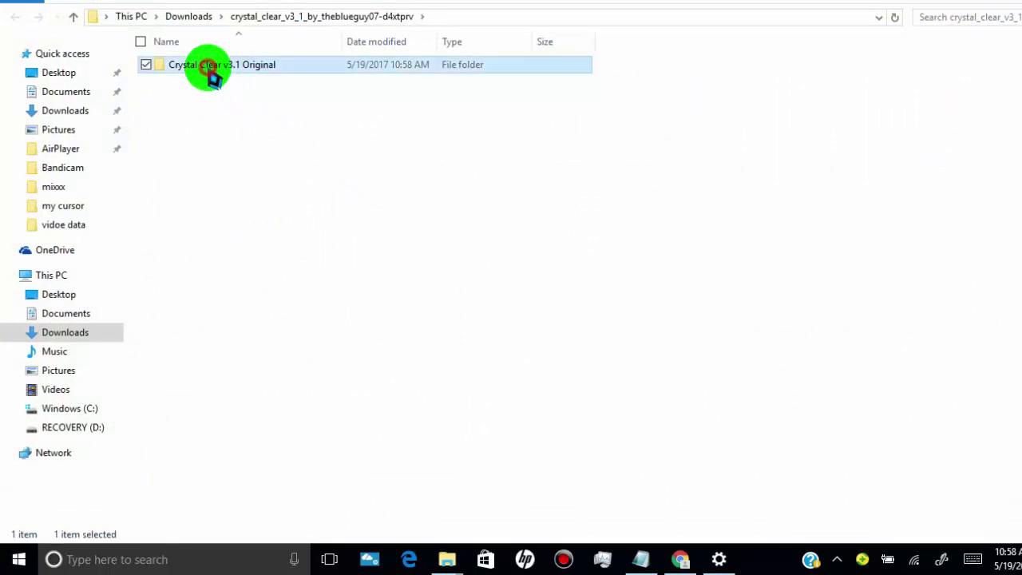
- Copy the Normal Select v3.1 cursor file from the Normal folder inside Crystal Clear v3.1 Original
{"action": "double_click", "coordinate": [213, 77]}
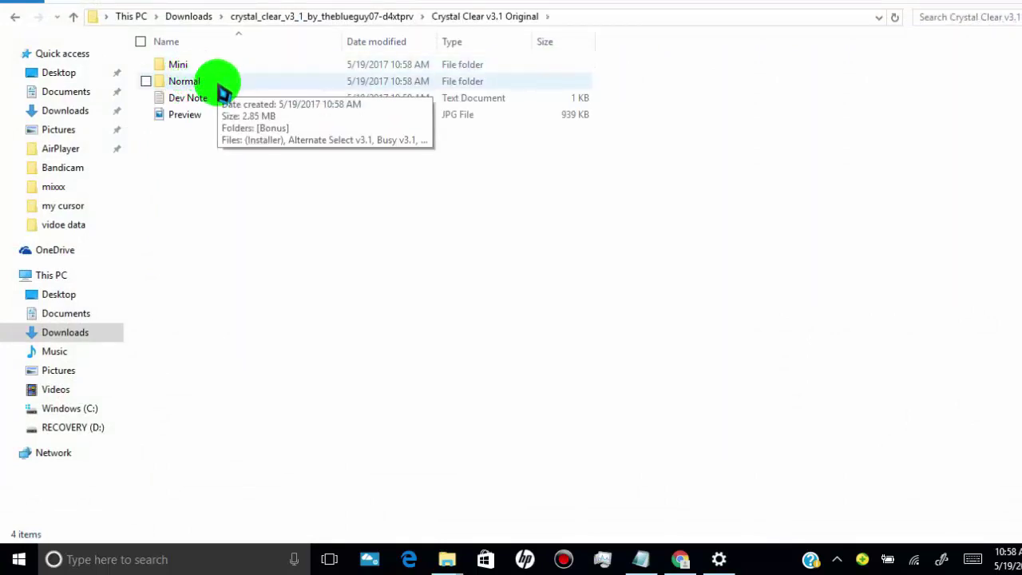
{"action": "double_click", "coordinate": [216, 84]}
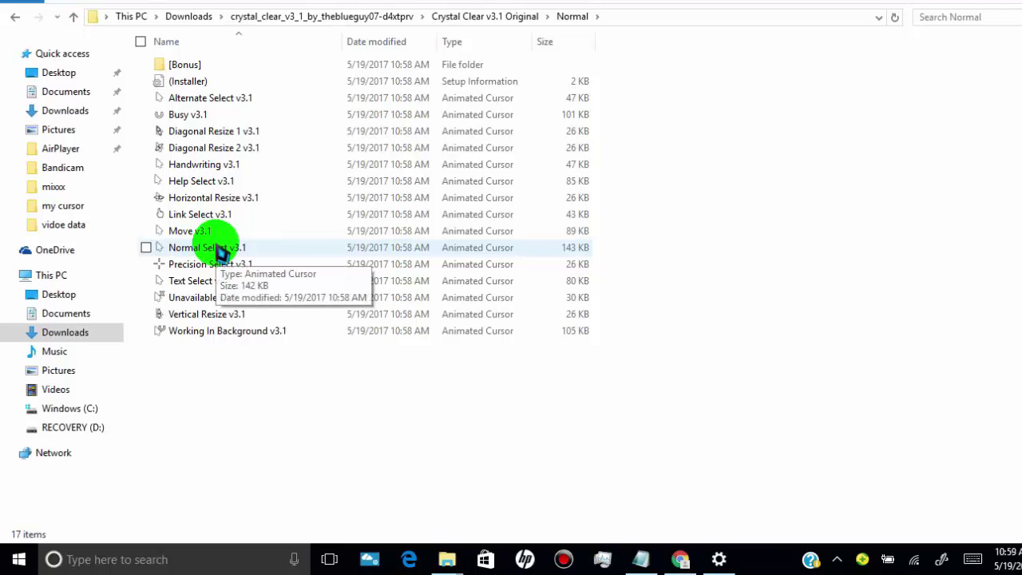
{"action": "left_click", "coordinate": [221, 252]}
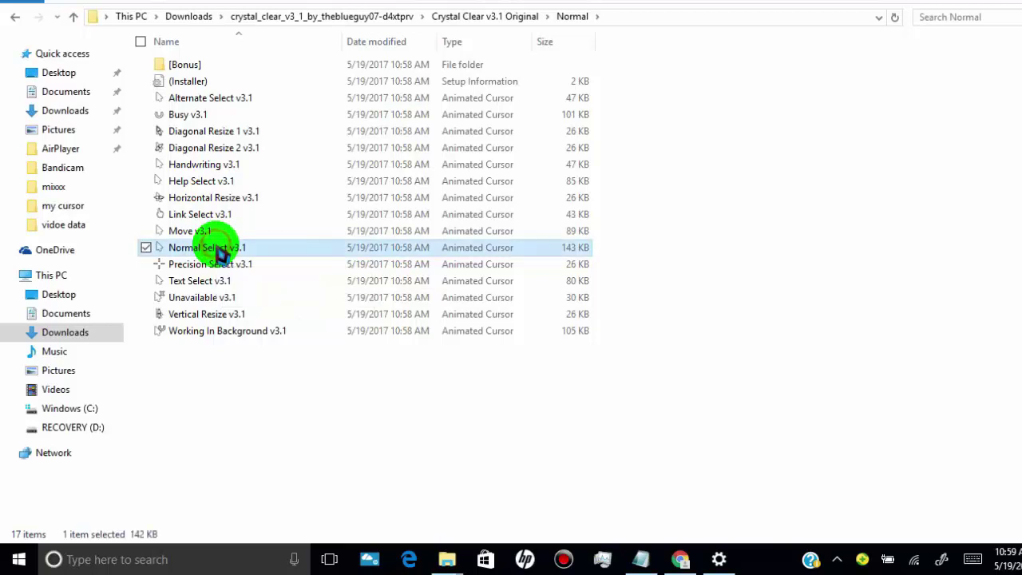
{"action": "right_click", "coordinate": [221, 253]}
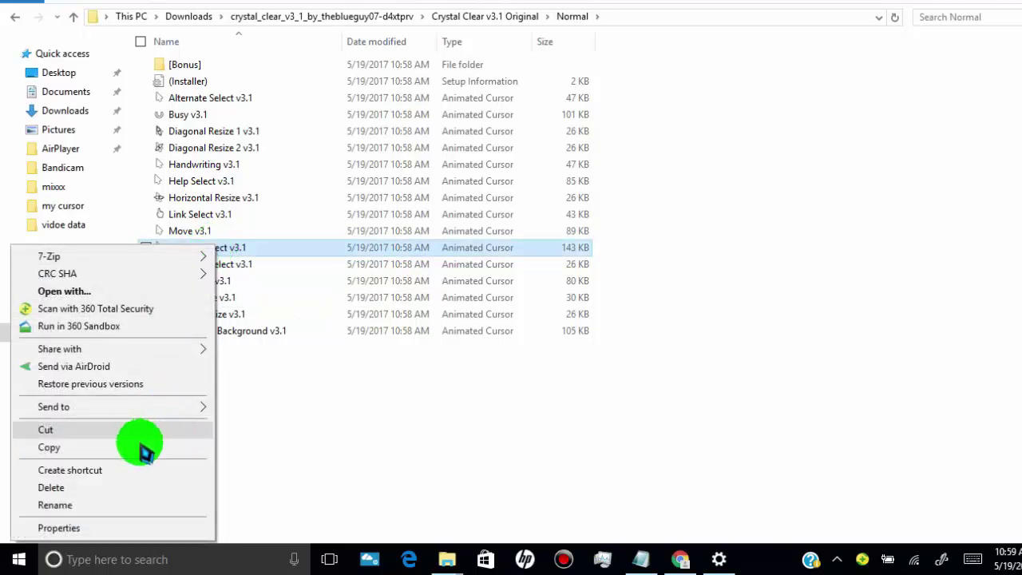
{"action": "left_click", "coordinate": [99, 449]}
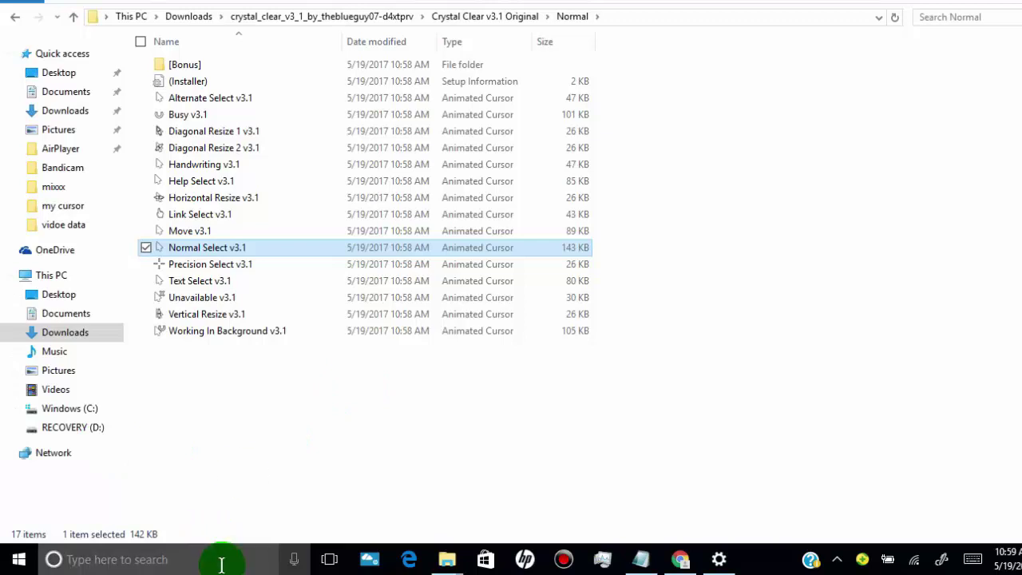
- Go to the Cursors folder inside the Windows folder on drive C:
{"action": "left_click", "coordinate": [44, 275]}
{"action": "double_click", "coordinate": [267, 196]}
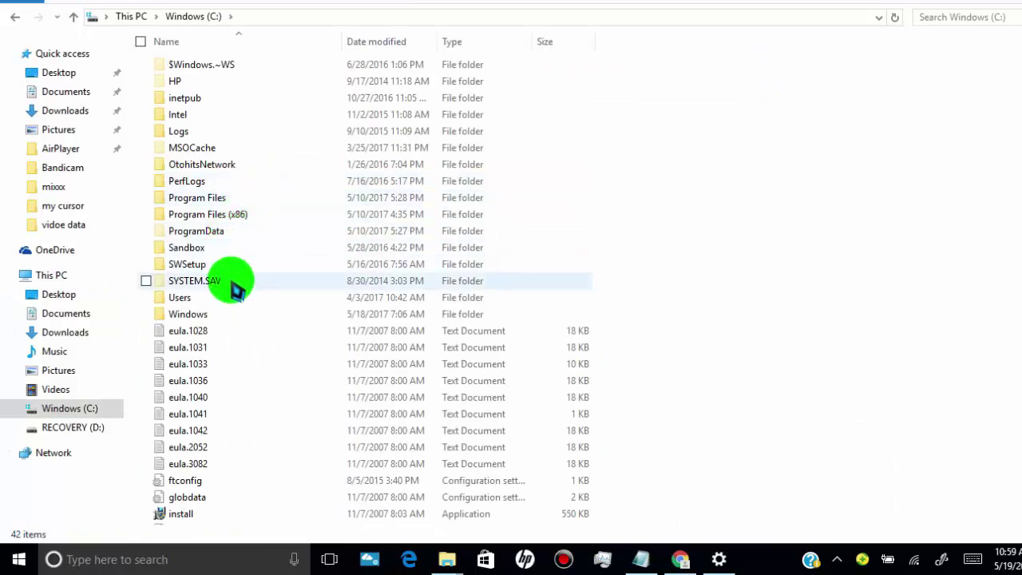
{"action": "double_click", "coordinate": [264, 317]}
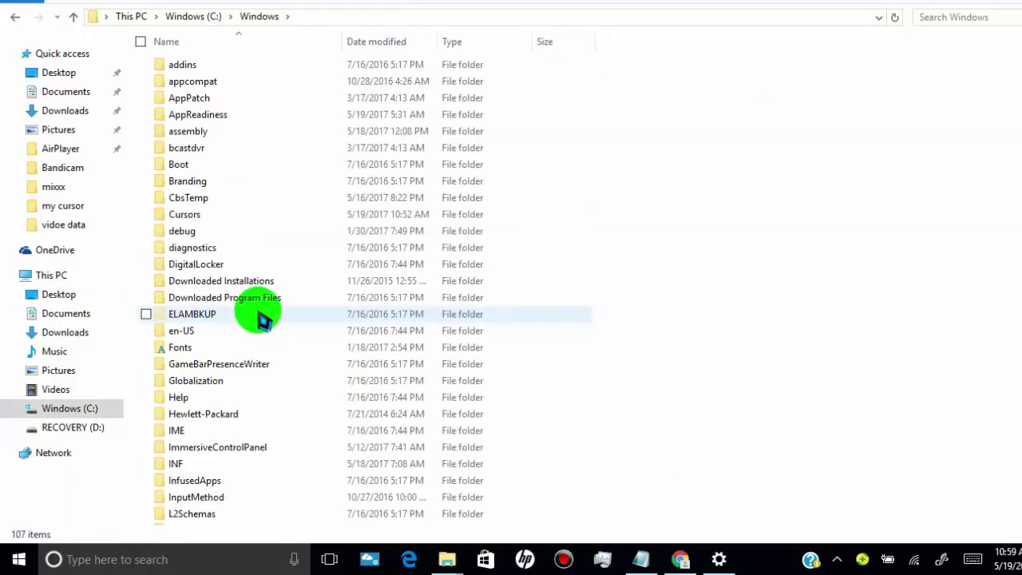
{"action": "double_click", "coordinate": [249, 216]}
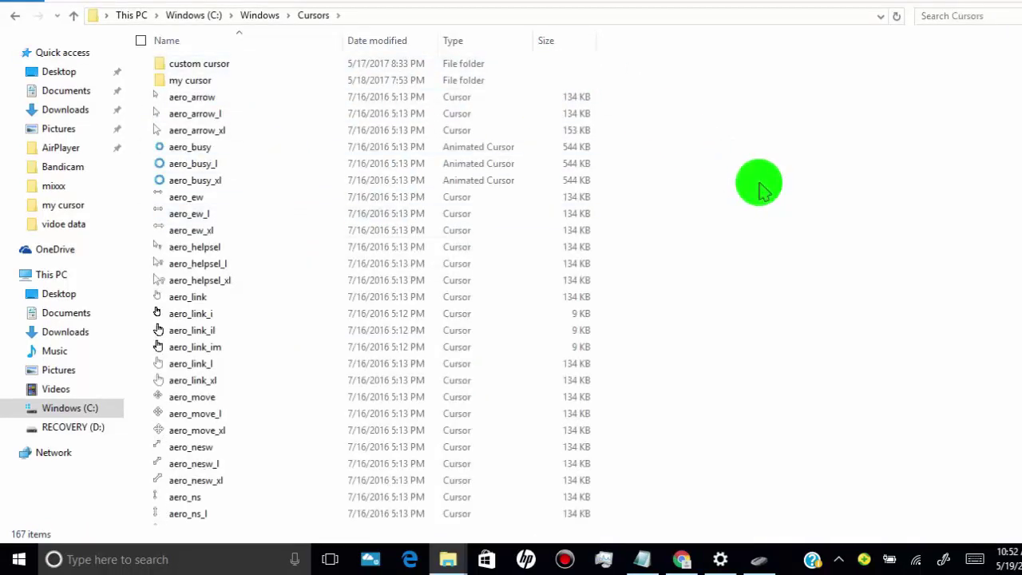
- Create a new folder named "my custom cursors" in the Cursors folder
{"action": "right_click", "coordinate": [759, 185]}
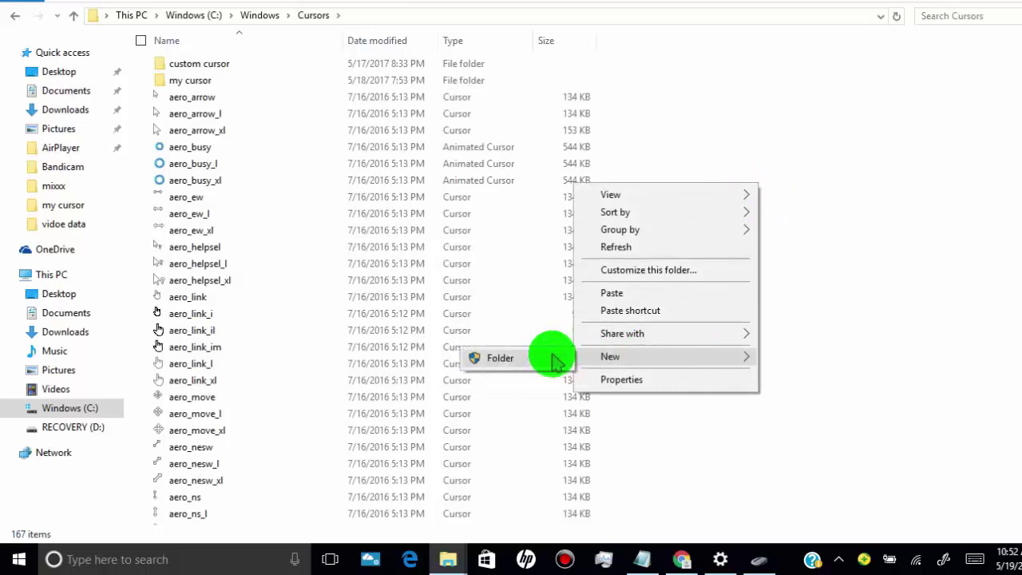
{"action": "left_click", "coordinate": [557, 361]}
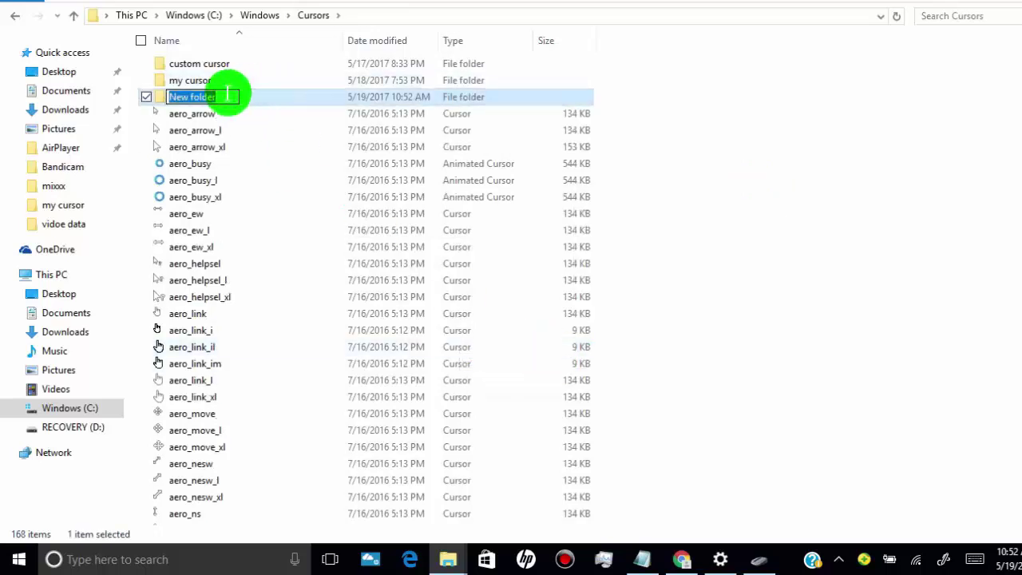
{"action": "key", "text": "BackSpace"}
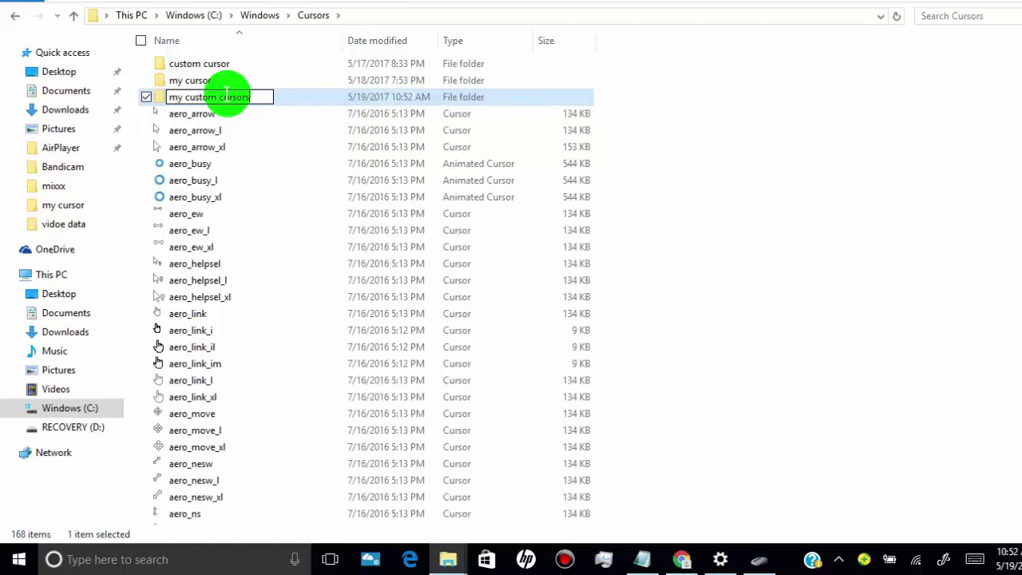
{"action": "left_click", "coordinate": [635, 216]}
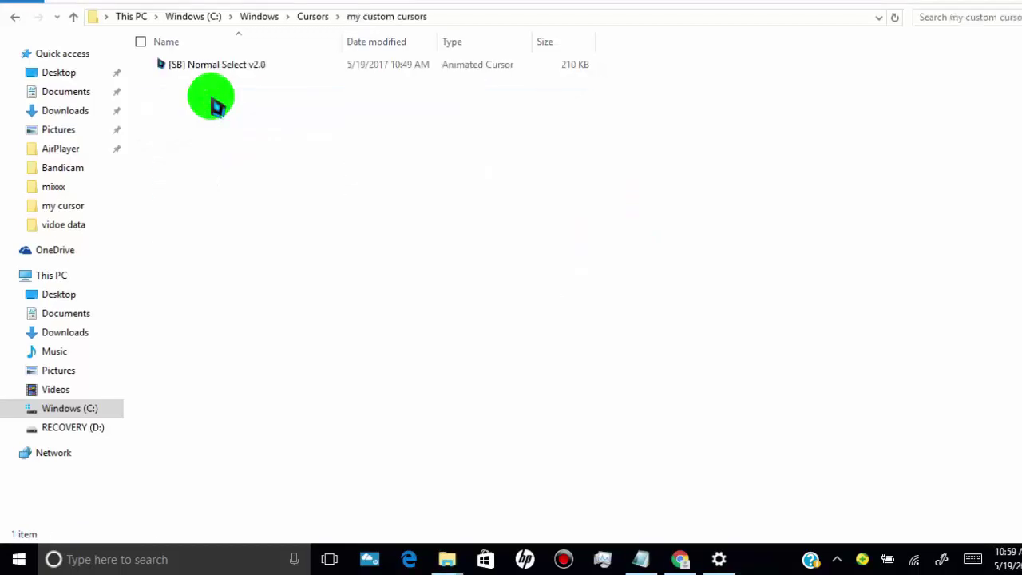
- Paste the copied cursor file into the "my custom cursors" folder, granting administrator permission
{"action": "right_click", "coordinate": [236, 94]}
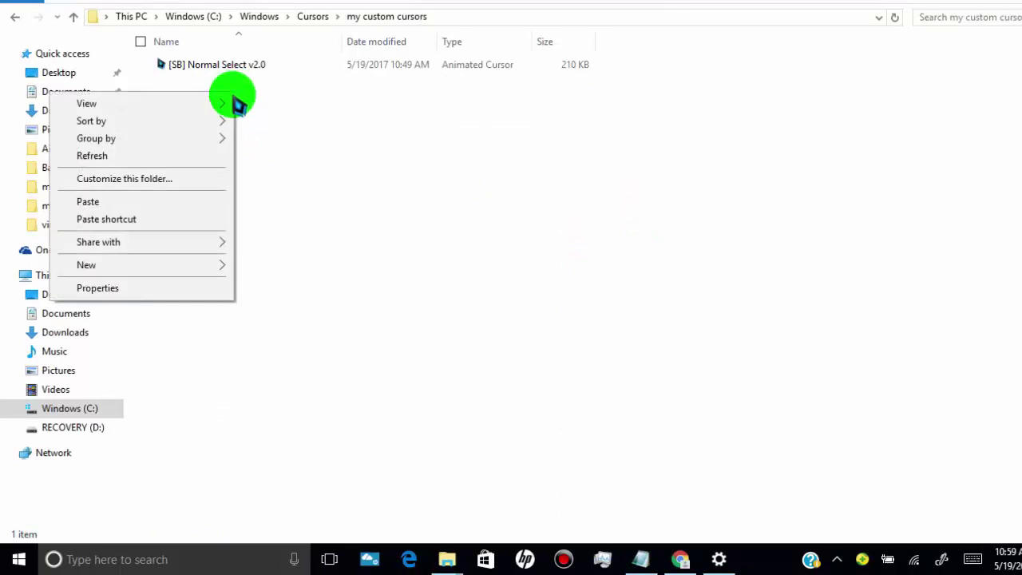
{"action": "left_click", "coordinate": [212, 204]}
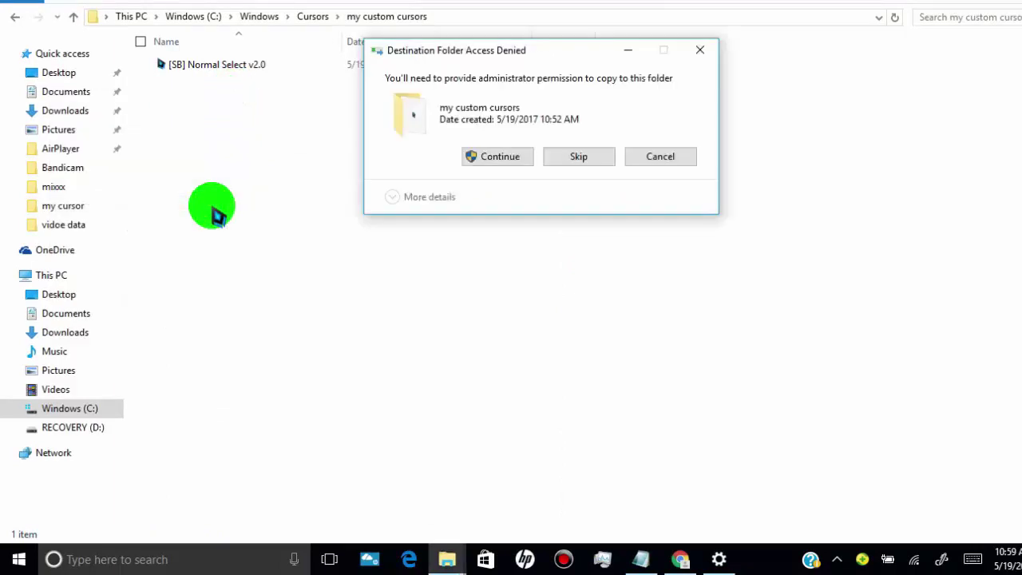
{"action": "left_click", "coordinate": [497, 156]}
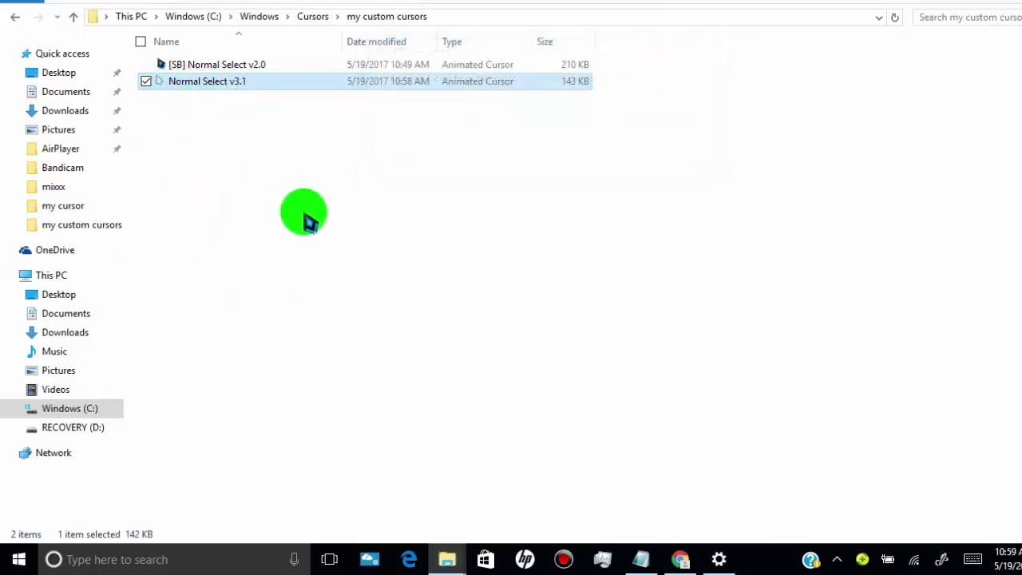
{"action": "left_click", "coordinate": [304, 212]}
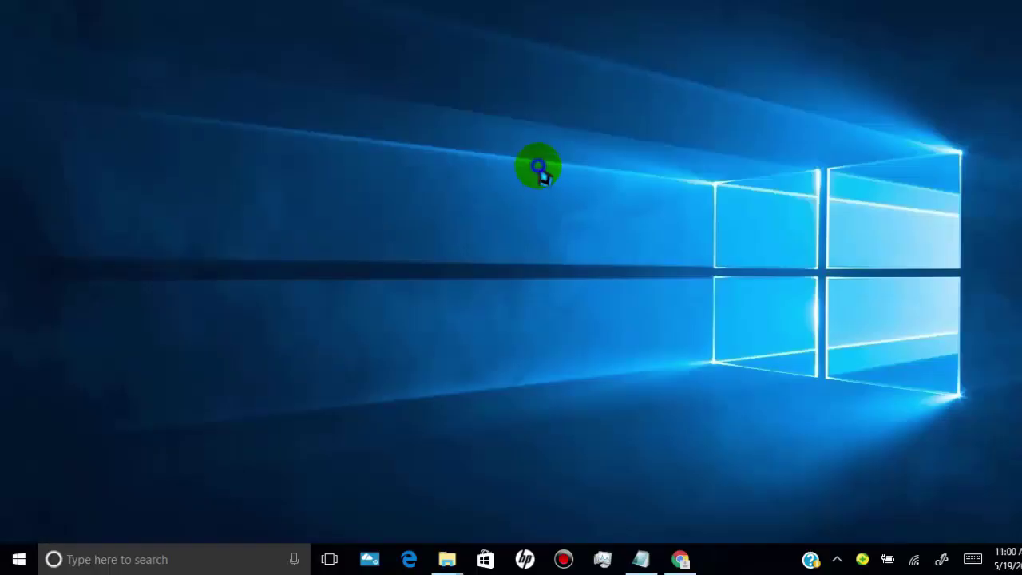
- Open the desktop's personalization theme settings and bring up the pointer scheme options in Mouse Properties
{"action": "right_click", "coordinate": [538, 167]}
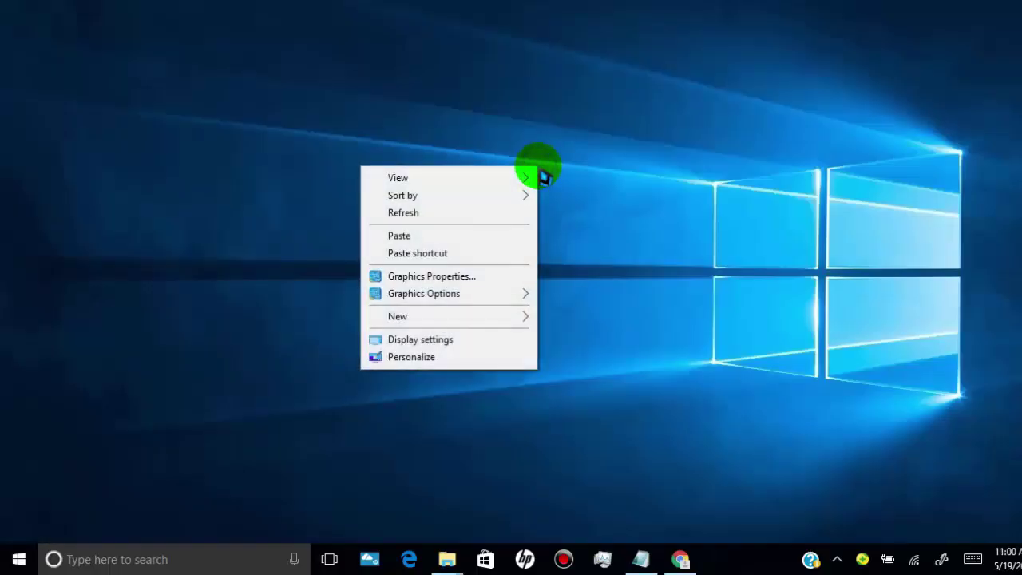
{"action": "left_click", "coordinate": [470, 361]}
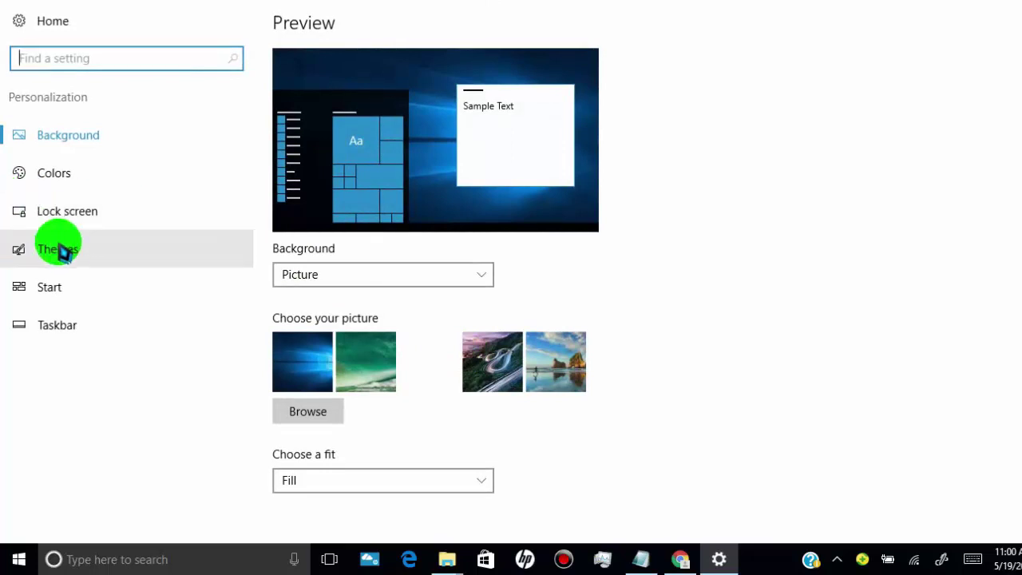
{"action": "left_click", "coordinate": [68, 252]}
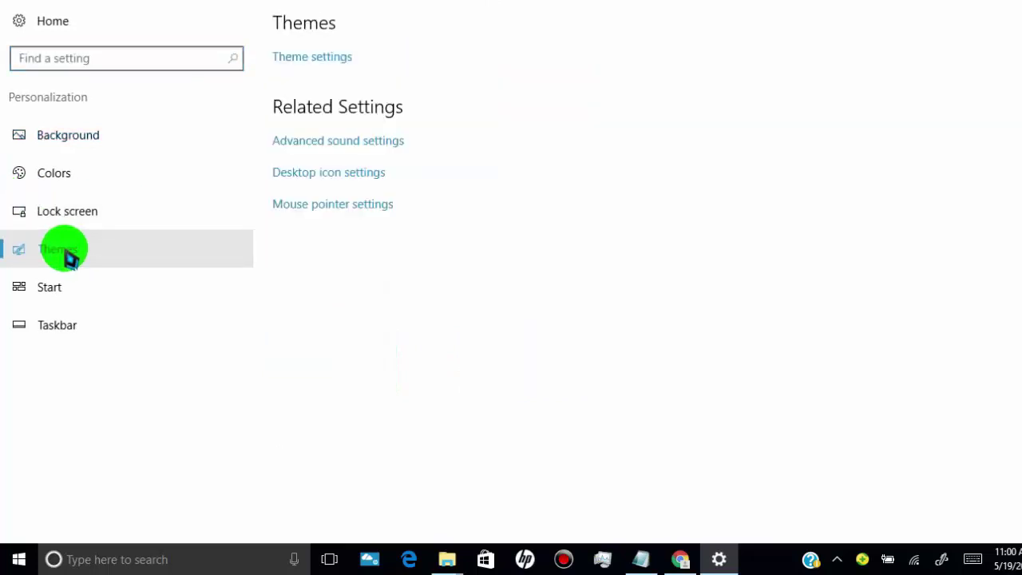
{"action": "left_click", "coordinate": [312, 208]}
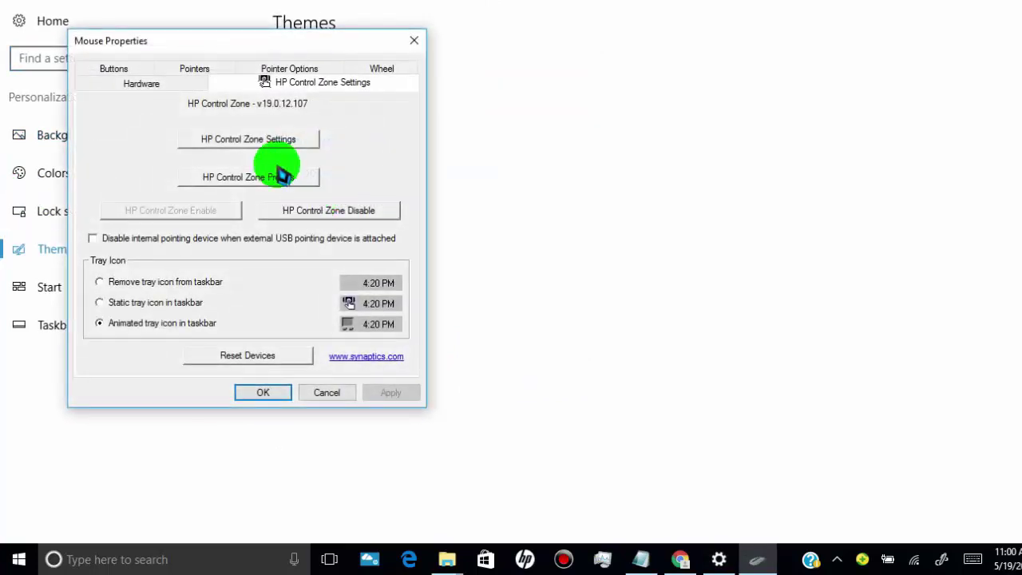
{"action": "left_click", "coordinate": [184, 70]}
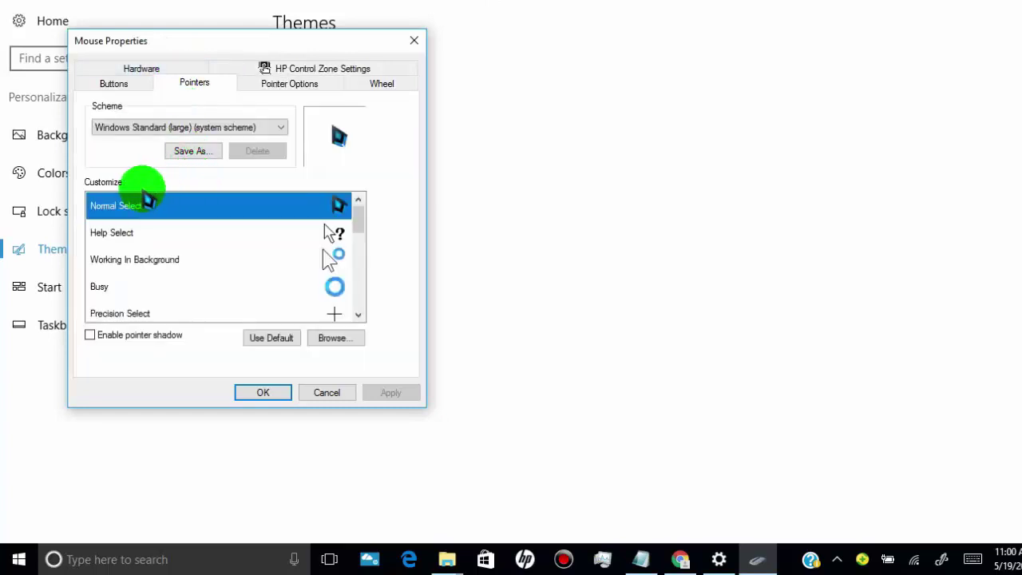
- Assign Normal Select v3.1 from the "my custom cursors" folder to the Normal Select pointer and apply it
{"action": "left_click", "coordinate": [342, 341]}
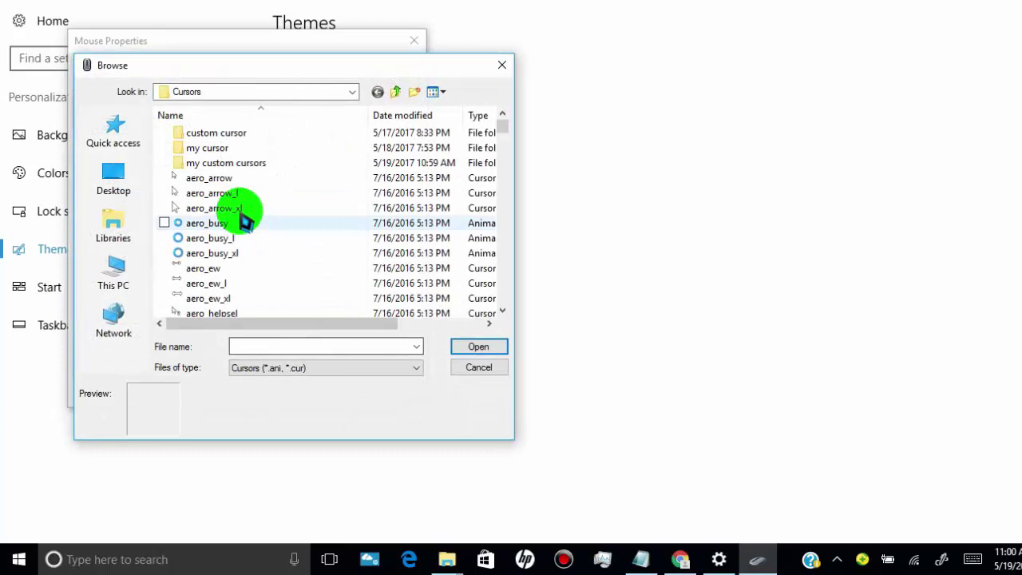
{"action": "double_click", "coordinate": [257, 163]}
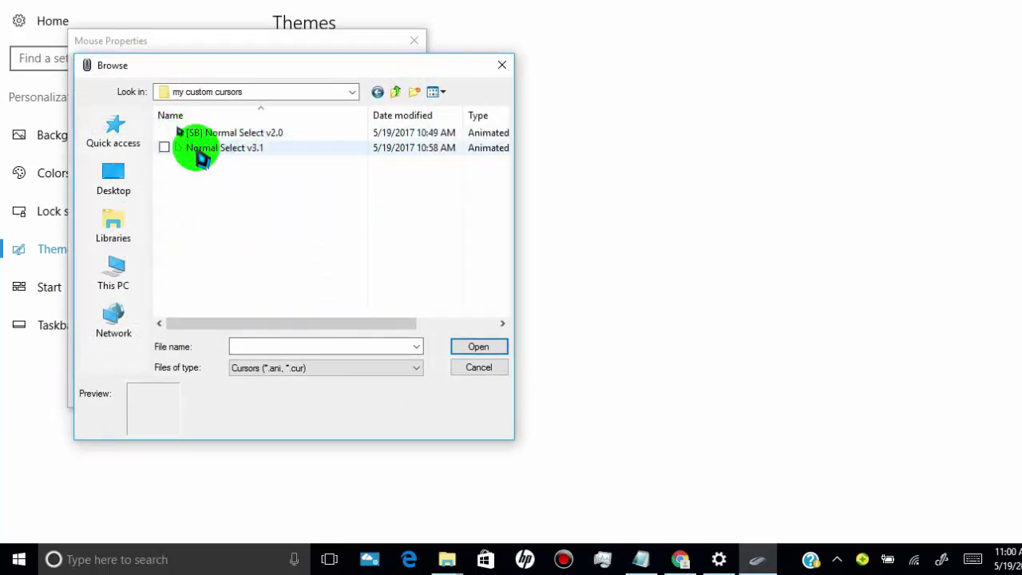
{"action": "left_click", "coordinate": [226, 152]}
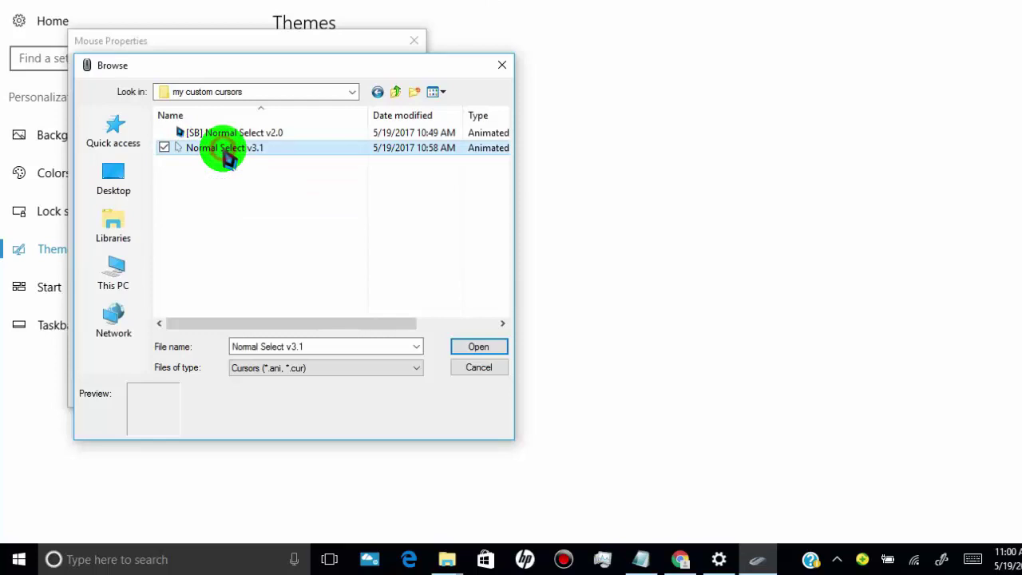
{"action": "left_click", "coordinate": [477, 349]}
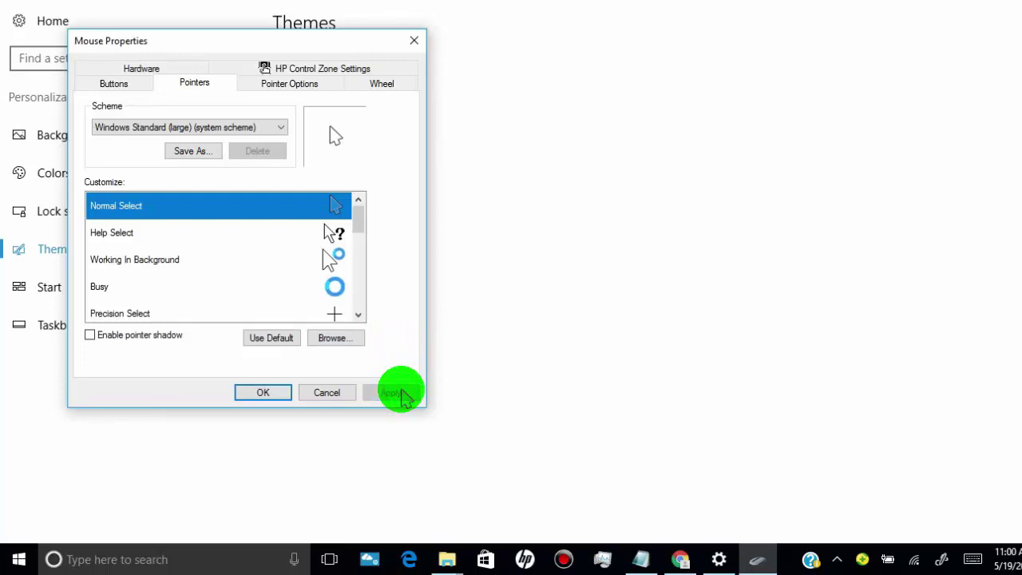
{"action": "left_click", "coordinate": [400, 393]}
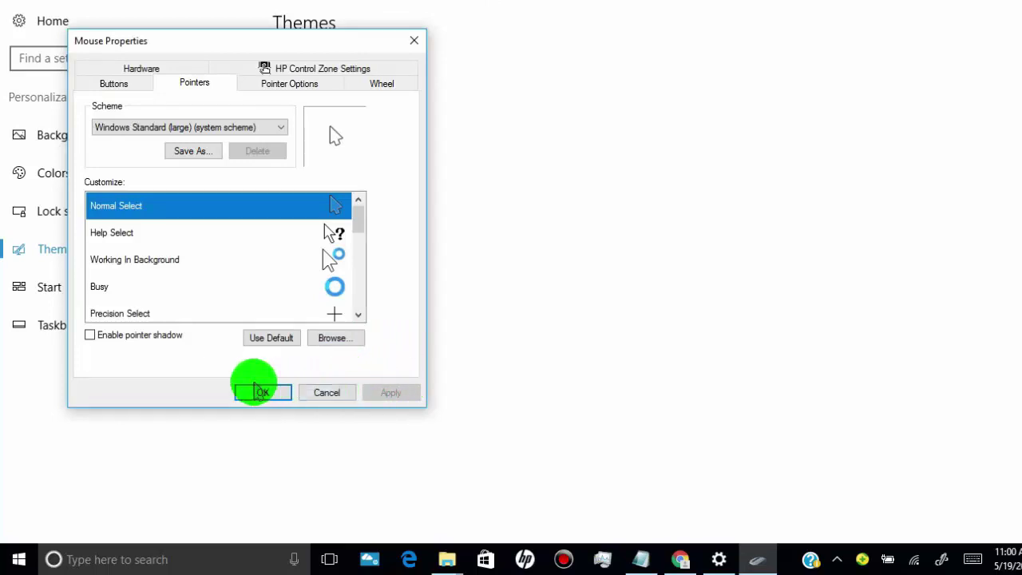
{"action": "left_click", "coordinate": [261, 393]}
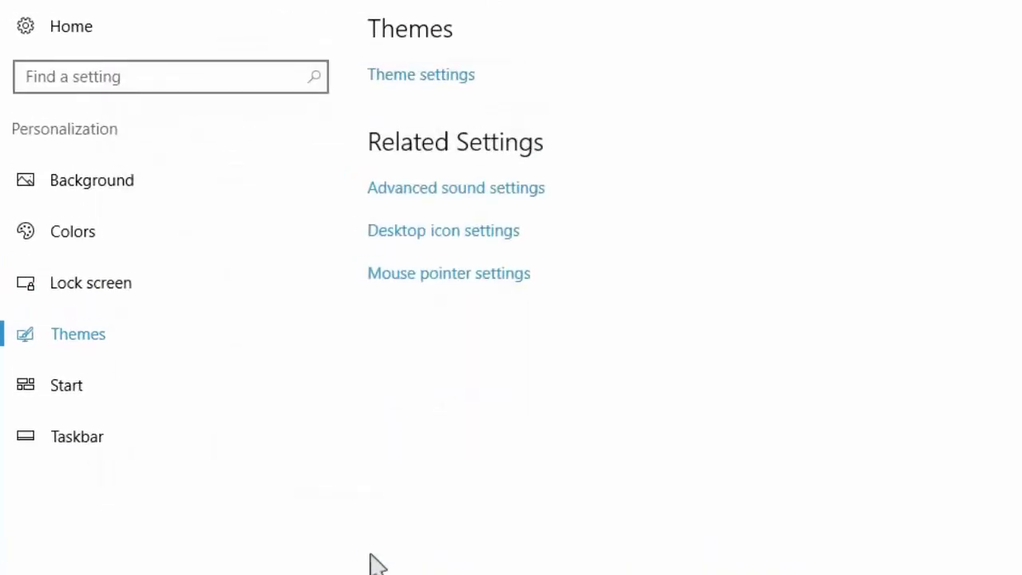